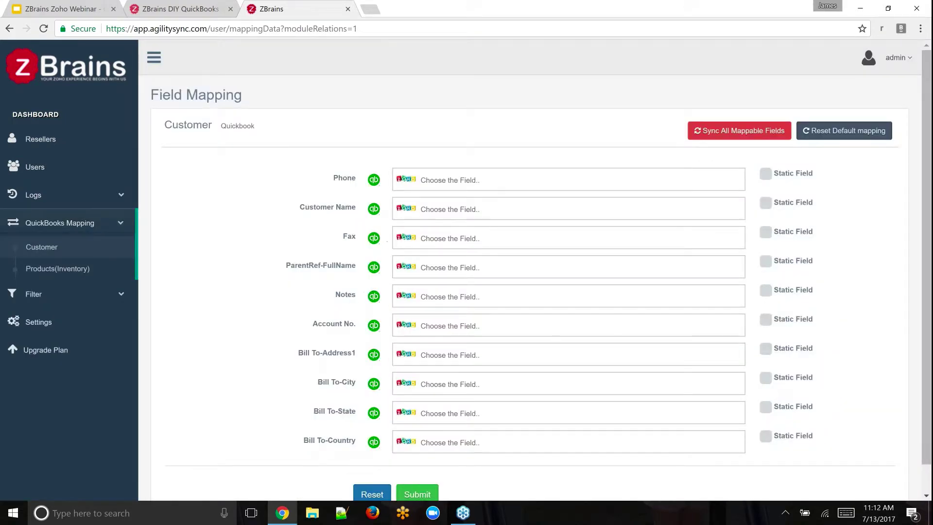
Map Phone to Zoho Phone, Customer Name to Account Name, and Fax to Fax
{"action": "left_click", "coordinate": [483, 179]}
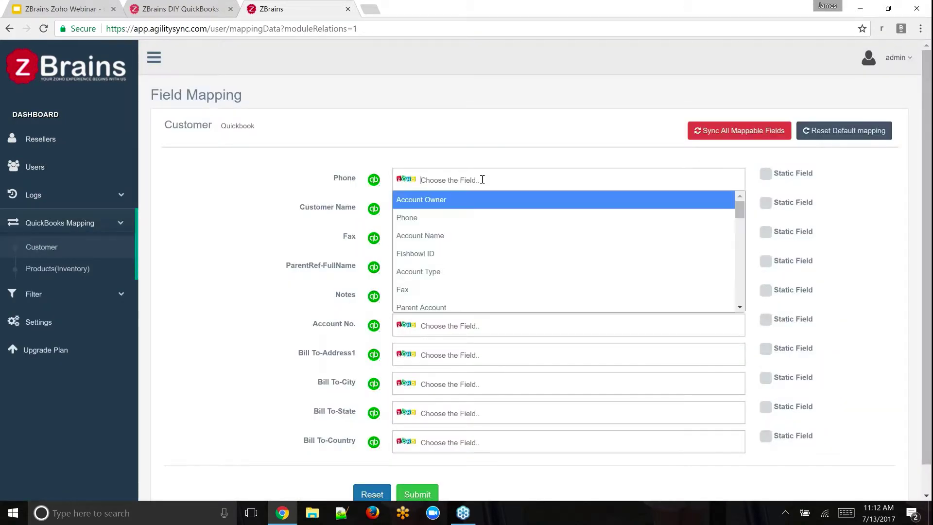
{"action": "left_click", "coordinate": [494, 222]}
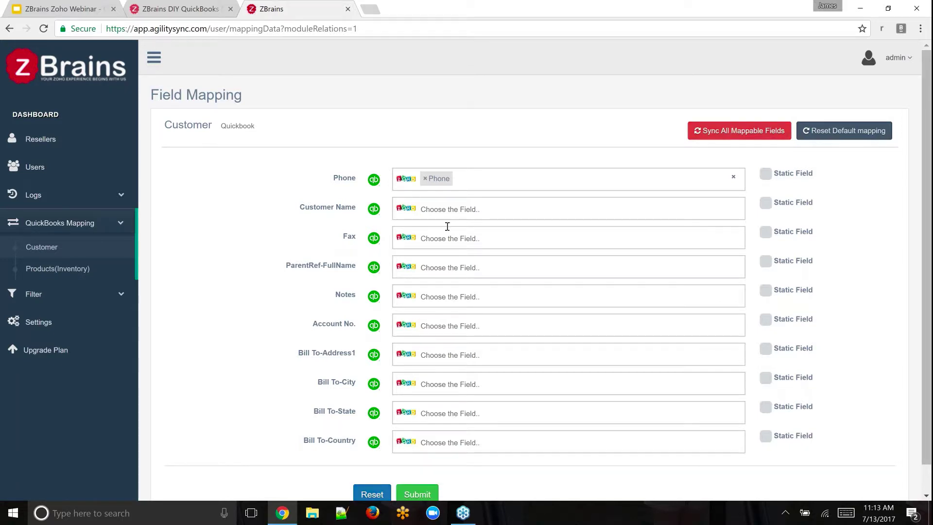
{"action": "left_click", "coordinate": [505, 204]}
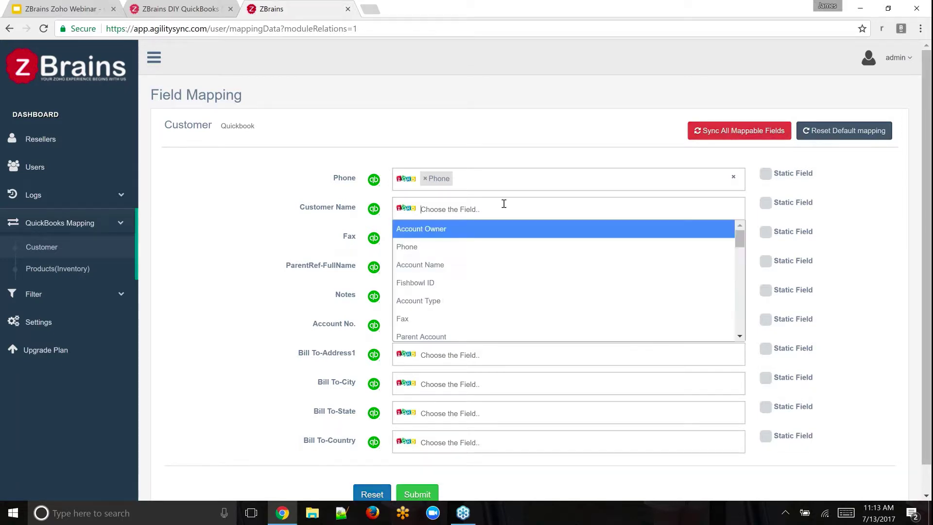
{"action": "left_click", "coordinate": [456, 264]}
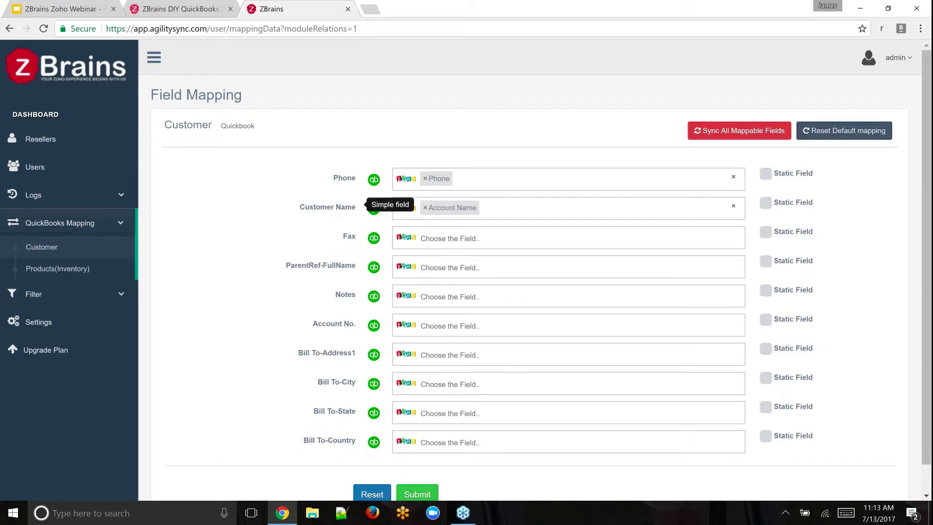
{"action": "left_click", "coordinate": [458, 245]}
{"action": "type", "text": "fax"}
{"action": "left_click", "coordinate": [447, 263]}
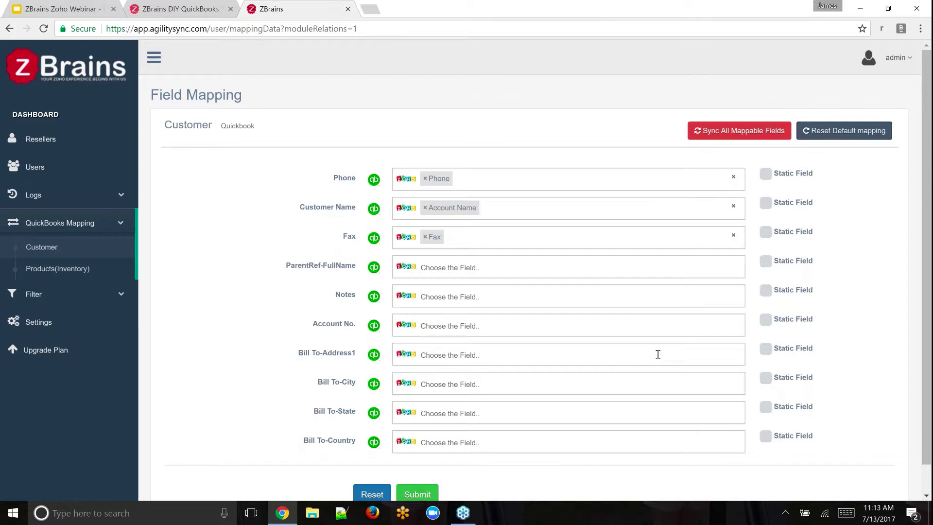
Make Account No. a static field with the value 12345
{"action": "left_click", "coordinate": [766, 321]}
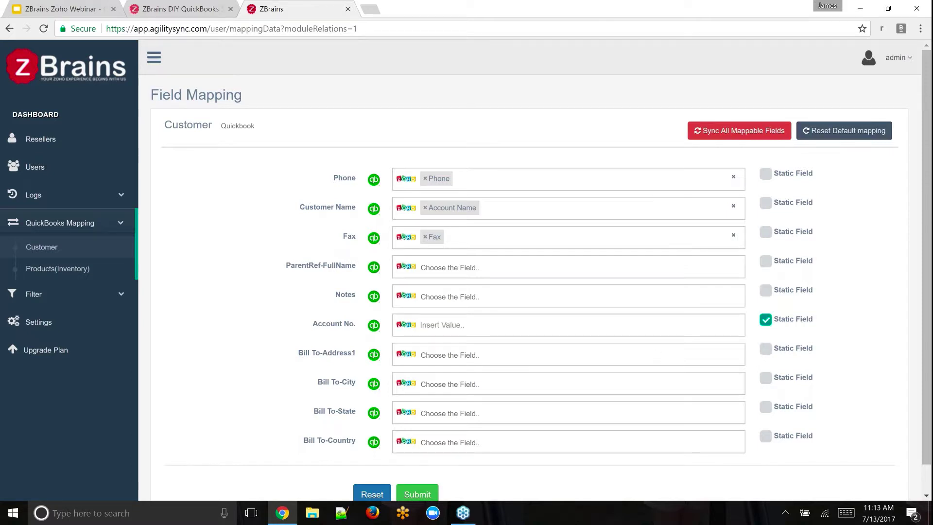
{"action": "left_click", "coordinate": [493, 327]}
{"action": "type", "text": "12345"}
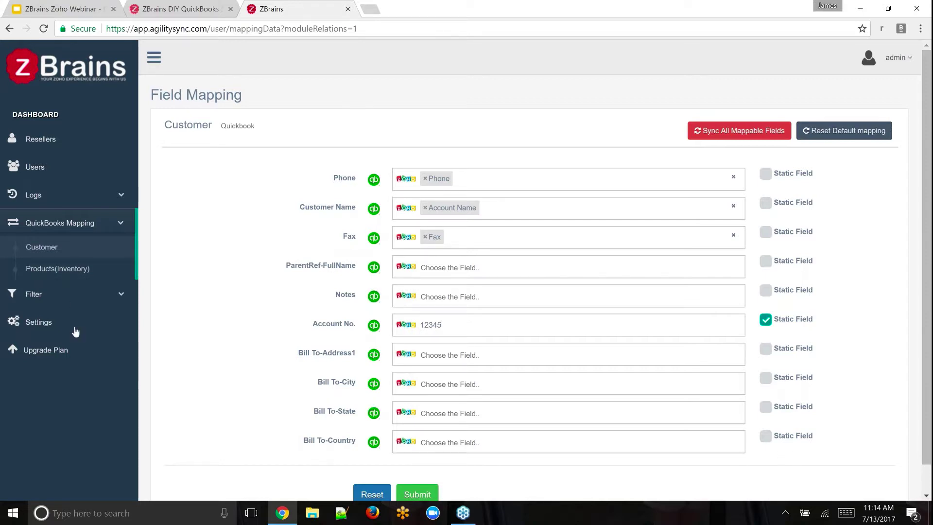
{"action": "left_click", "coordinate": [45, 295]}
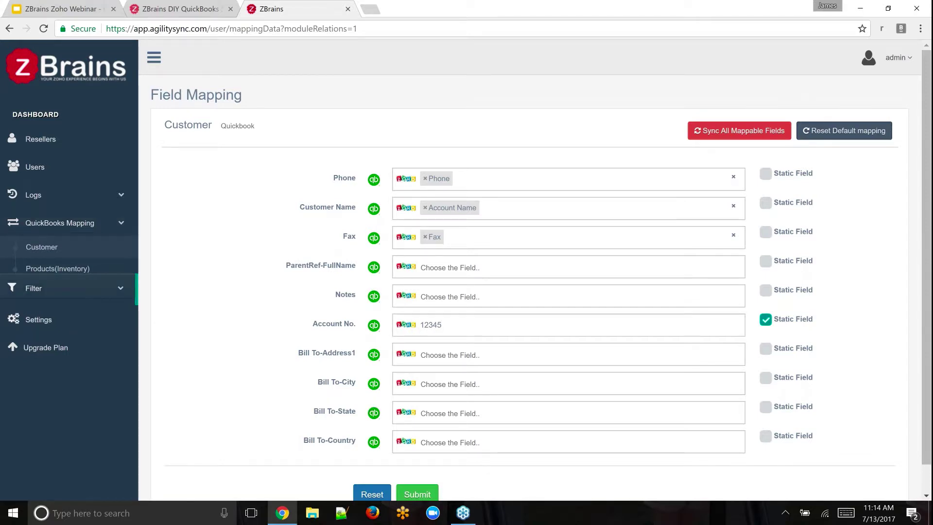
Add an Accounts filter where Account Type is Customer
{"action": "left_click", "coordinate": [78, 319]}
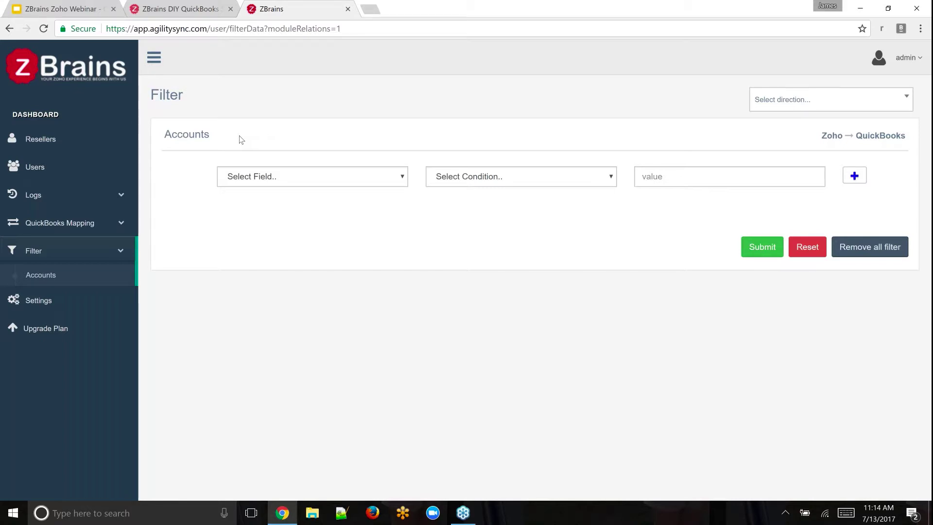
{"action": "left_click", "coordinate": [281, 181]}
{"action": "left_click", "coordinate": [291, 294]}
{"action": "left_click", "coordinate": [439, 184]}
{"action": "left_click", "coordinate": [479, 234]}
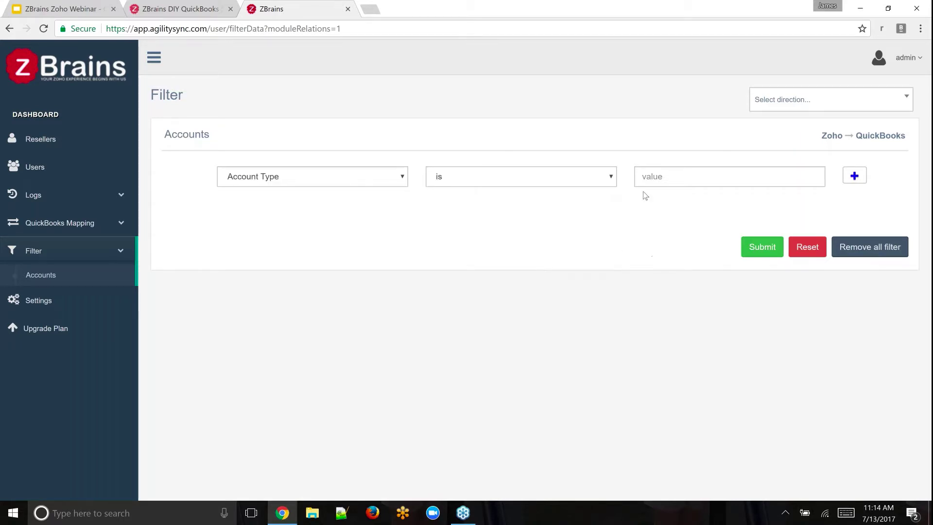
{"action": "left_click", "coordinate": [654, 173]}
{"action": "type", "text": "Customer"}
{"action": "left_click", "coordinate": [58, 302]}
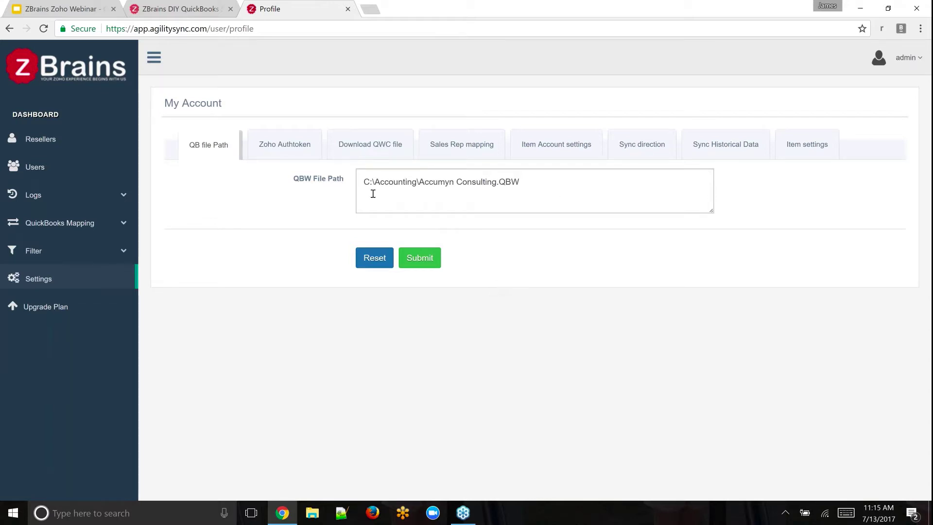
Select the QBW file path C:\Accounting\Accumyn Consulting.QBW, then show the Zoho Authtoken settings
{"action": "double_click", "coordinate": [527, 185]}
{"action": "left_click_drag", "start_coordinate": [445, 184], "coordinate": [385, 187]}
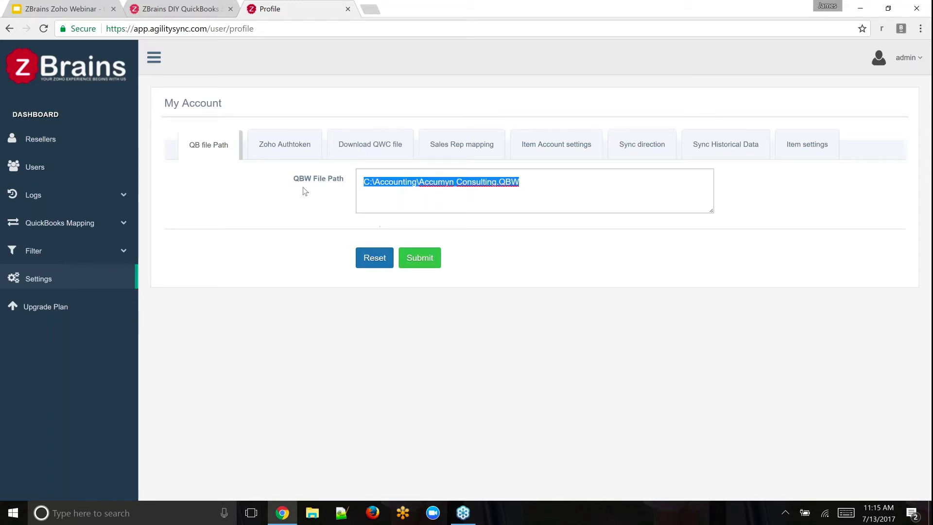
{"action": "left_click", "coordinate": [287, 153]}
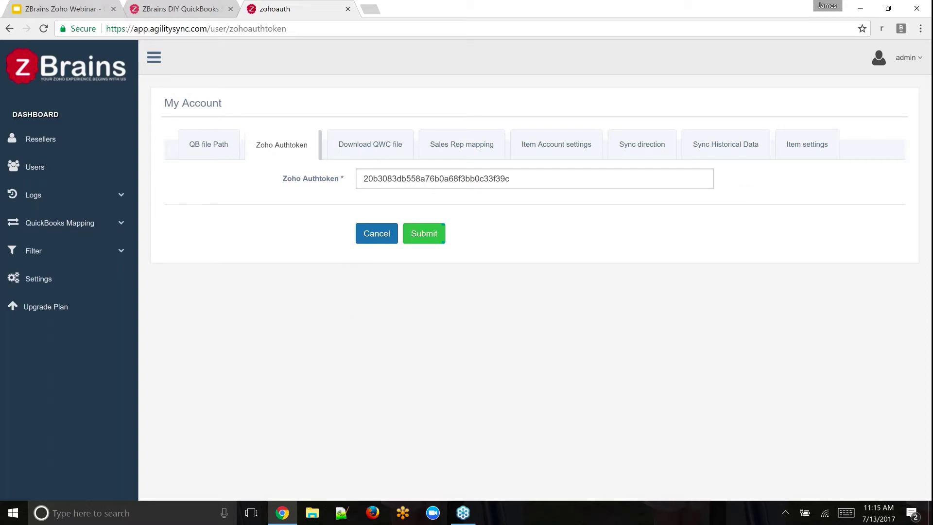
Switch My Account to the Download QWC file tab
{"action": "left_click", "coordinate": [379, 144]}
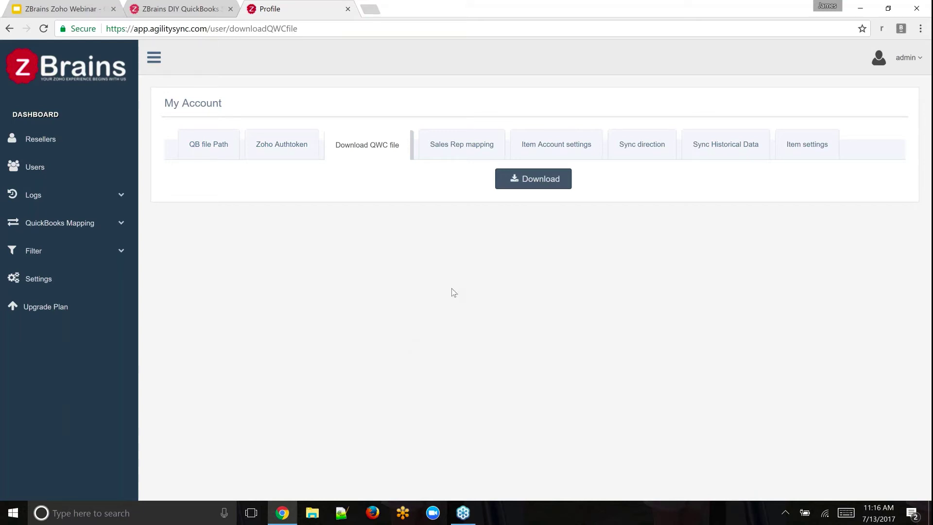
Check the Sales Rep mapping tab, come back, and download the QWC file
{"action": "left_click", "coordinate": [467, 147]}
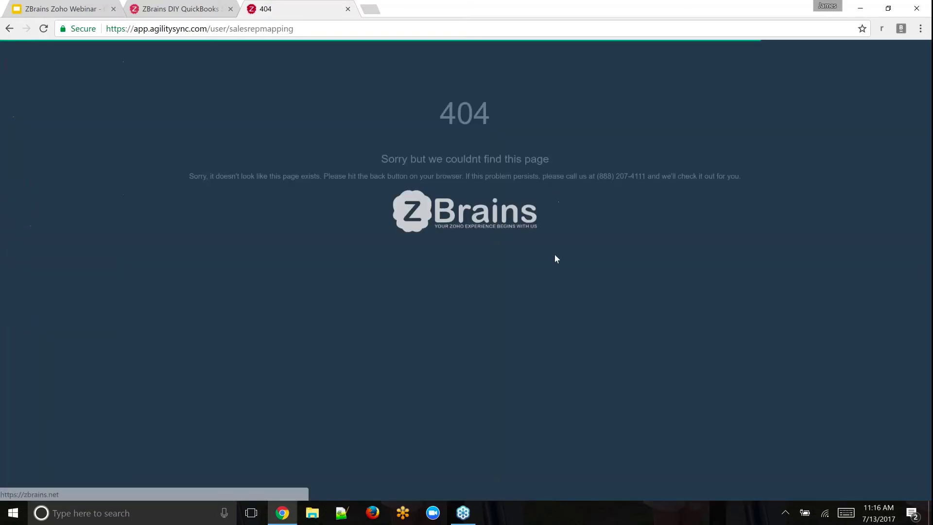
{"action": "left_click", "coordinate": [9, 28]}
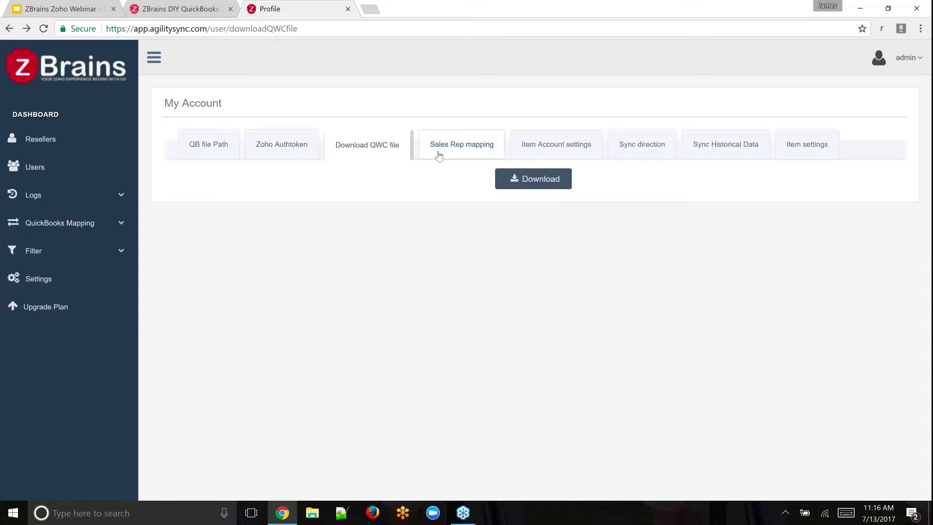
{"action": "left_click", "coordinate": [523, 183]}
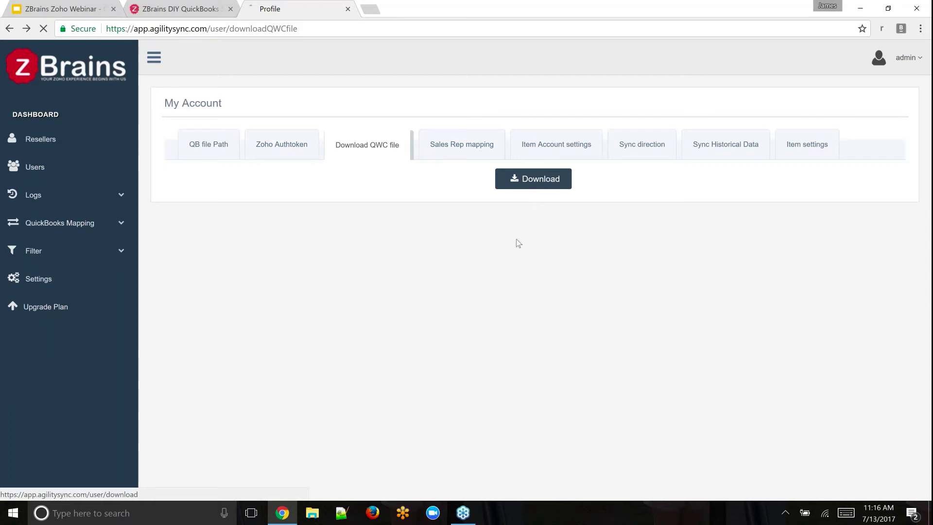
{"action": "left_click", "coordinate": [458, 154]}
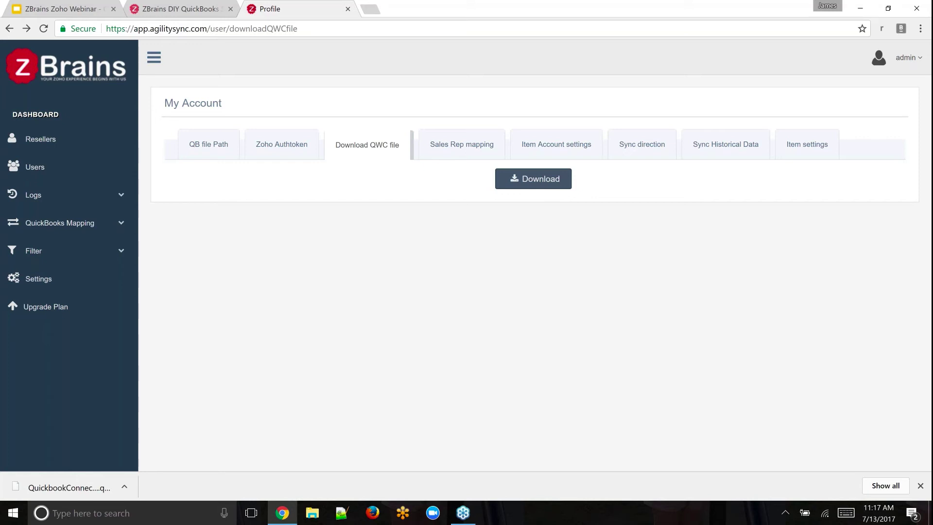
Review the Item Account's Select Item options, then show the Sync direction settings
{"action": "left_click", "coordinate": [570, 151]}
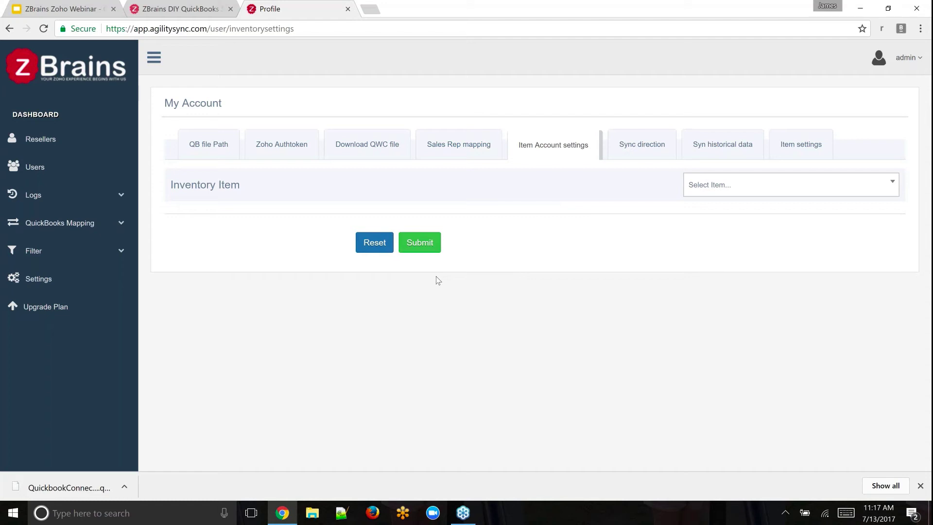
{"action": "left_click", "coordinate": [743, 189]}
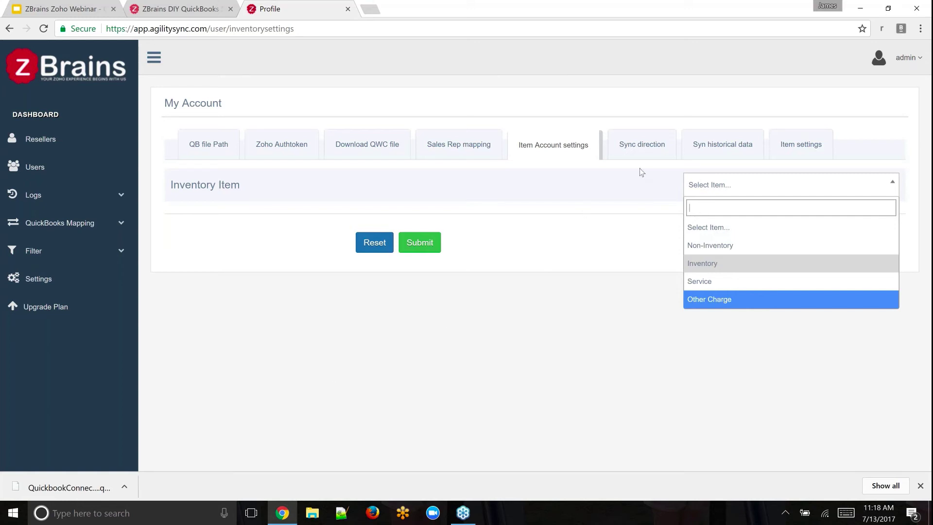
{"action": "left_click", "coordinate": [646, 152]}
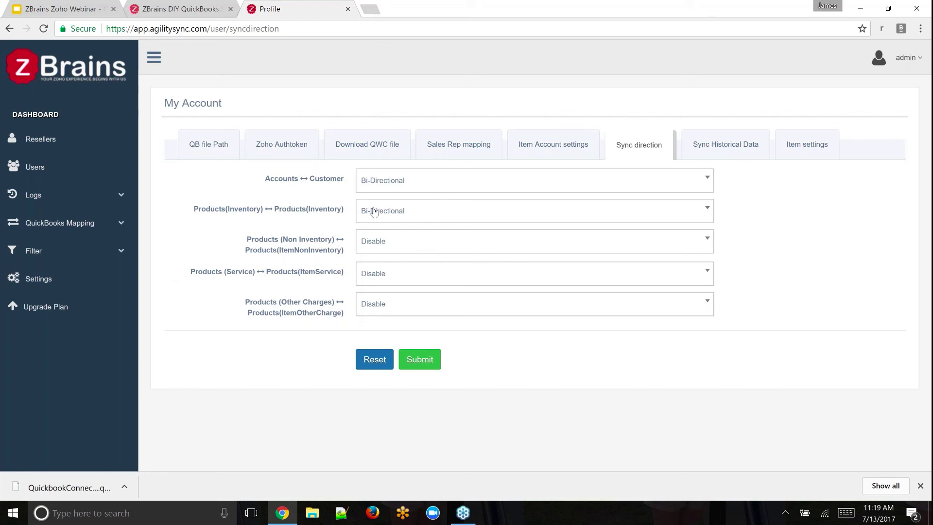
View Sync Historical Data, with all modules dated 06/24/2016, then go to Item settings
{"action": "left_click", "coordinate": [727, 146]}
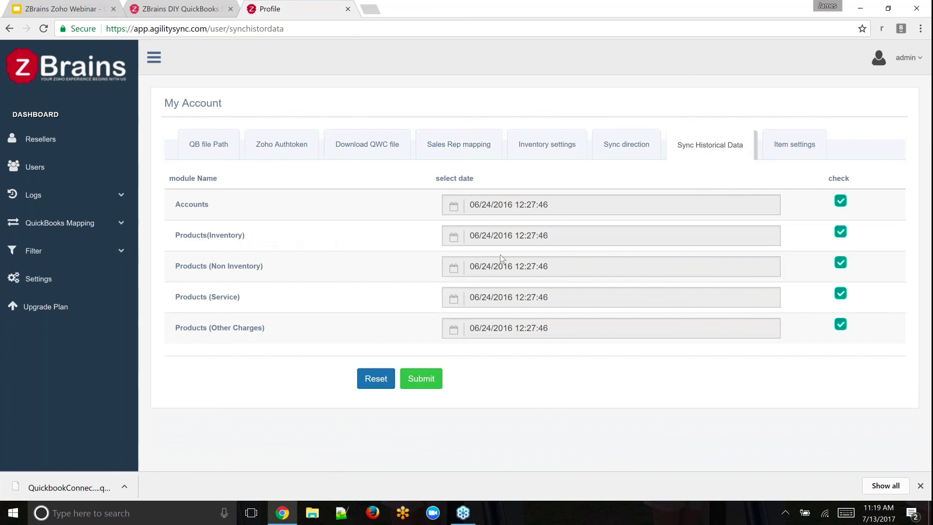
{"action": "left_click", "coordinate": [797, 145]}
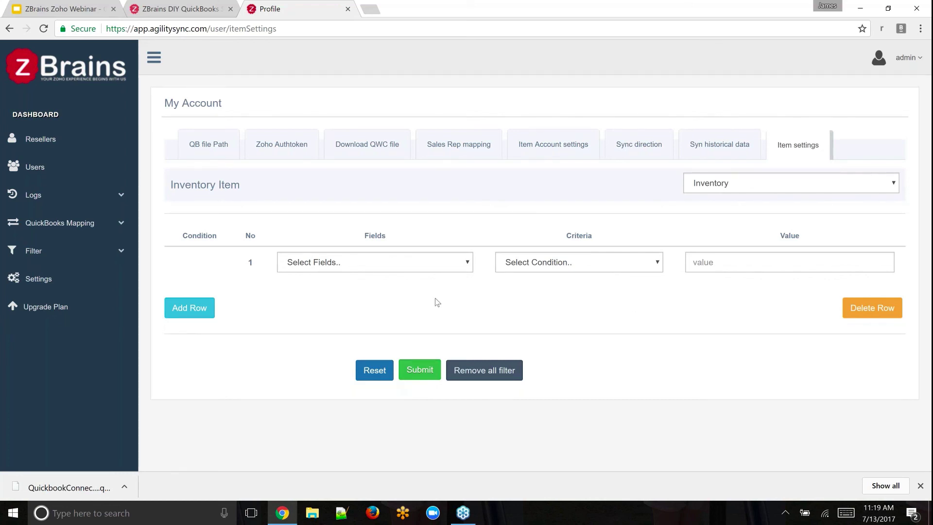
Inspect the Inventory item filter's field and condition options, then close Chrome's download bar
{"action": "left_click", "coordinate": [458, 266]}
{"action": "left_click", "coordinate": [457, 267]}
{"action": "left_click", "coordinate": [549, 268]}
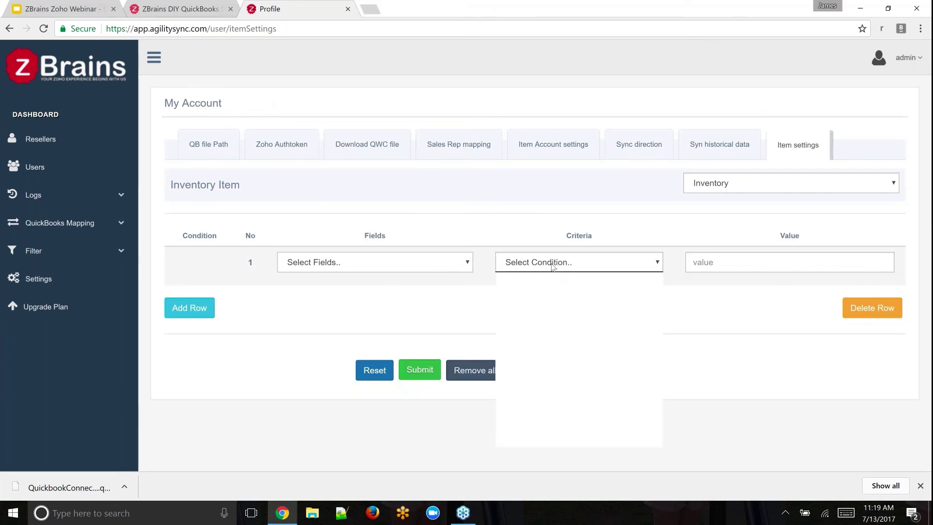
{"action": "left_click", "coordinate": [340, 272]}
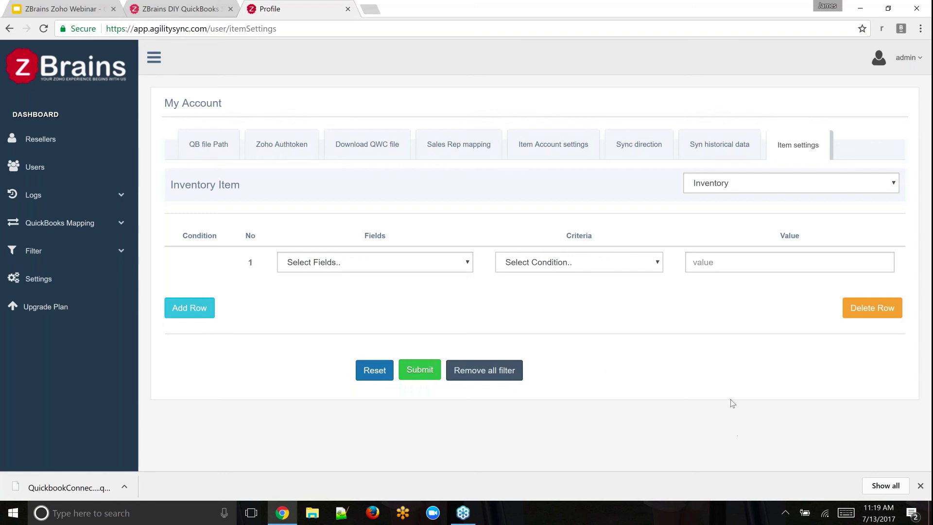
{"action": "left_click", "coordinate": [921, 487]}
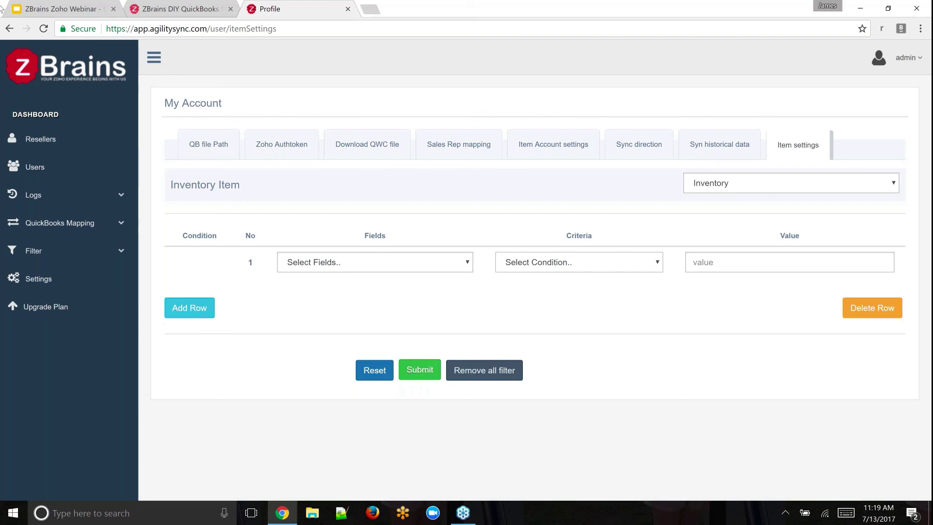